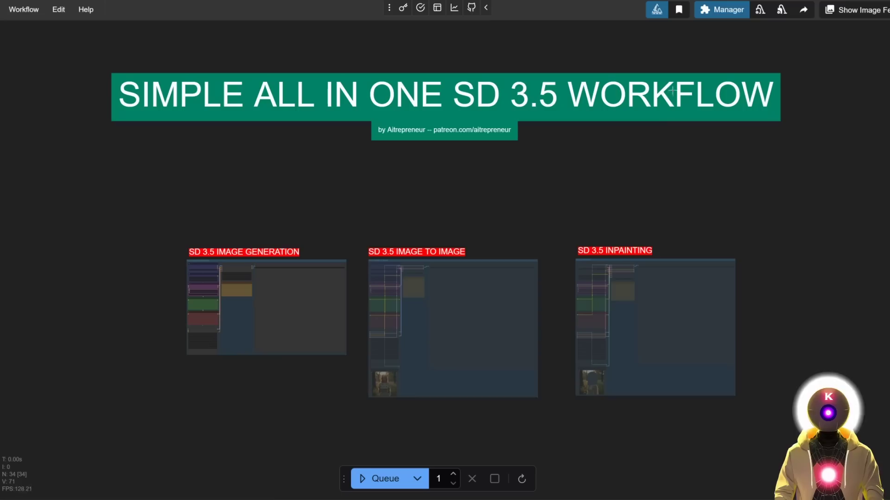
Pick sd3.5_medium.safetensors in the SD 3.5 IMAGE GENERATION group's Load Checkpoint node.
left_click(722, 10)
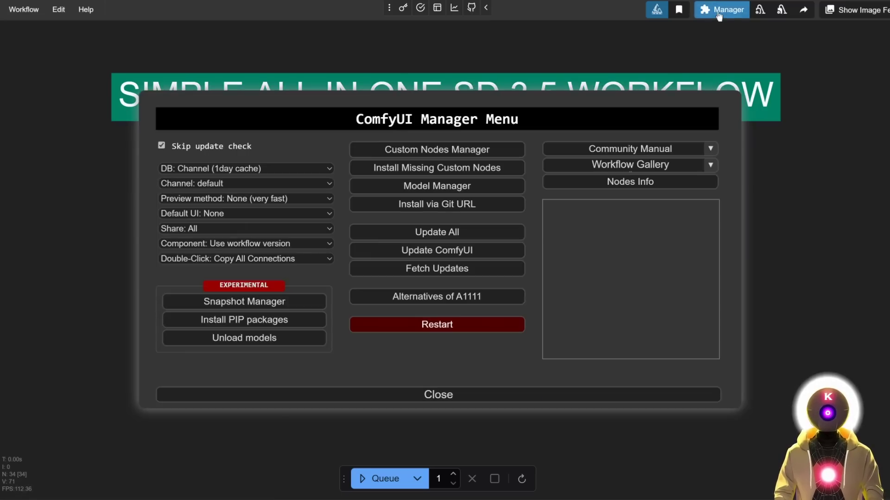
left_click(453, 231)
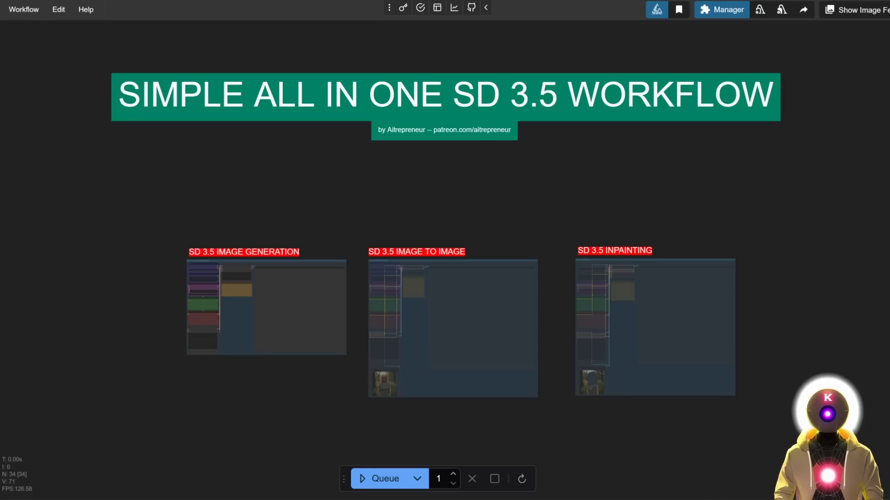
left_click_drag(509, 190, 641, 153)
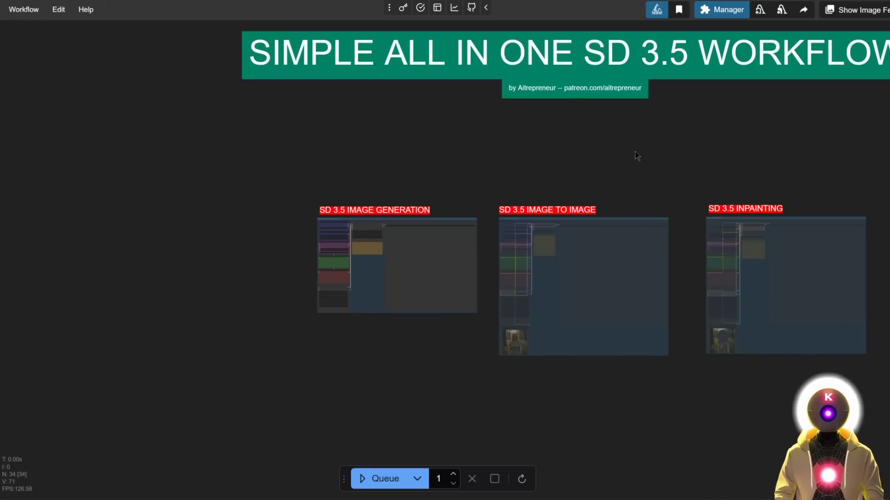
scroll(357, 192, "up", 10)
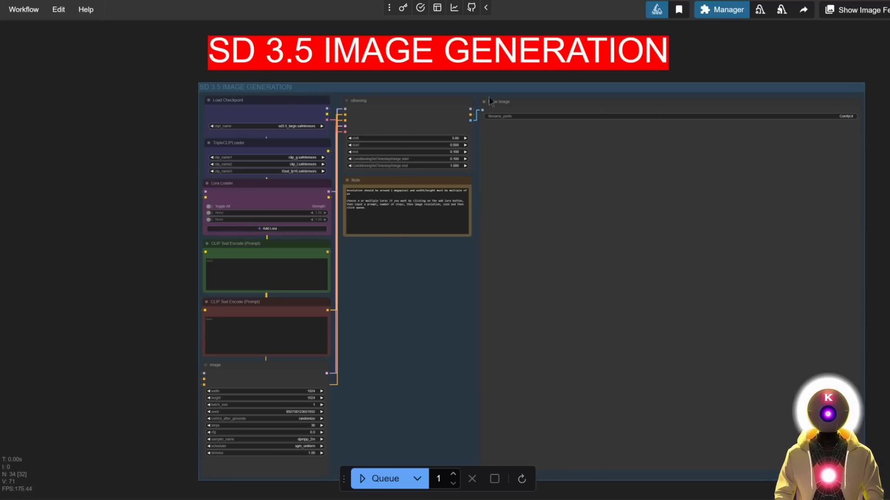
left_click(293, 127)
left_click(301, 140)
left_click(174, 179)
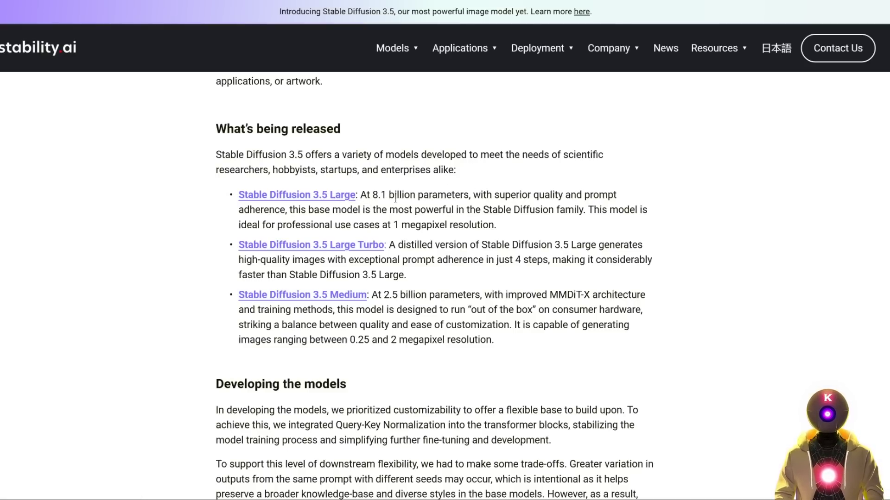
scroll(388, 249, "down", 1)
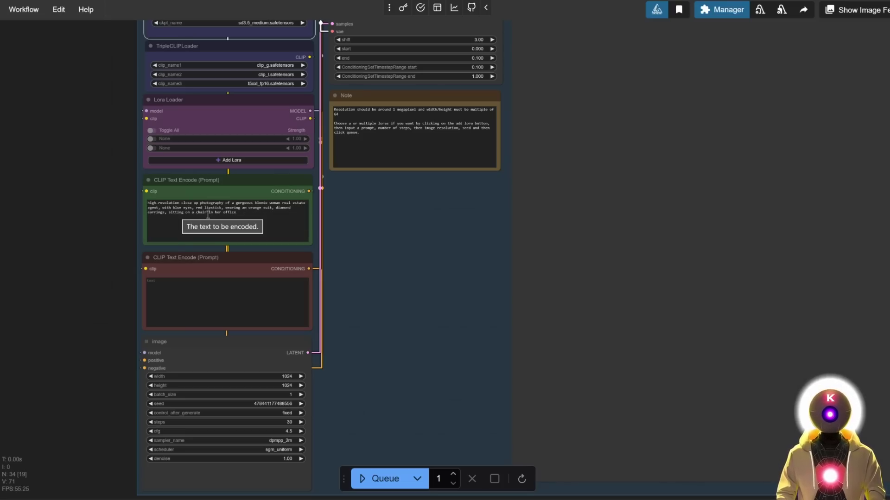
Render the blonde woman in an orange suit and select the Save Image result.
left_click(378, 478)
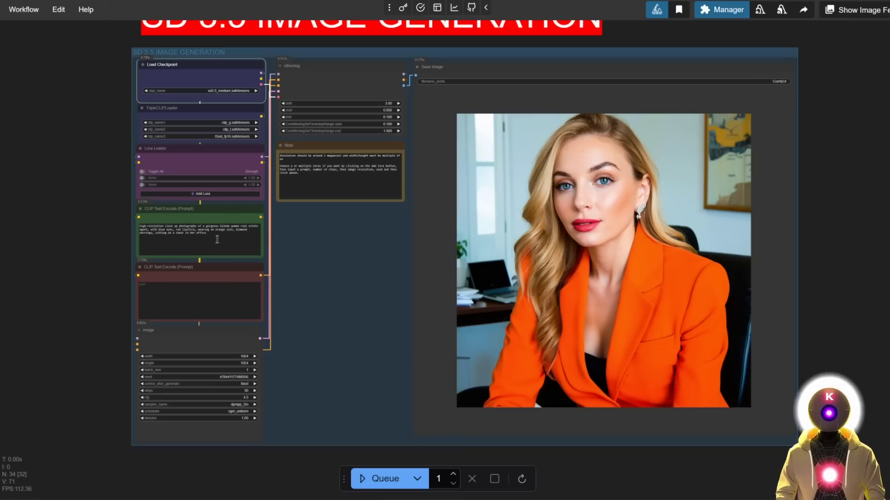
left_click(584, 235)
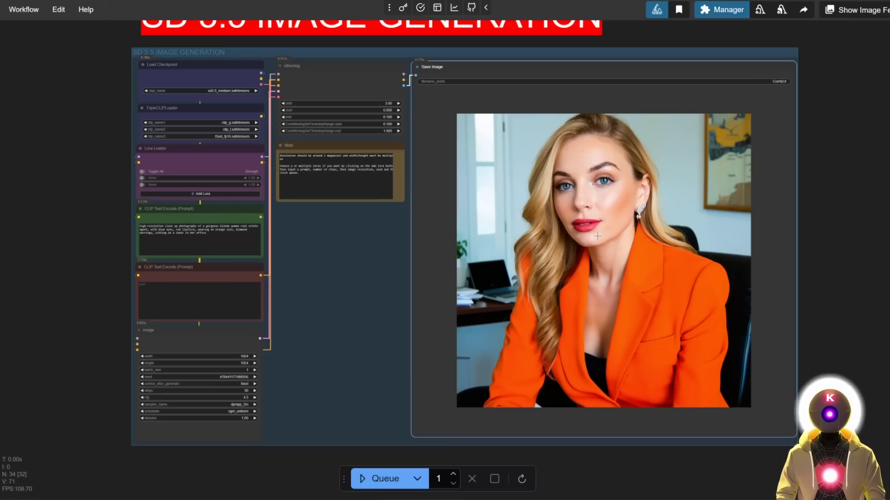
Render the orange-suit portrait with the sd3.5_large.safetensors checkpoint.
left_click(224, 91)
left_click(240, 95)
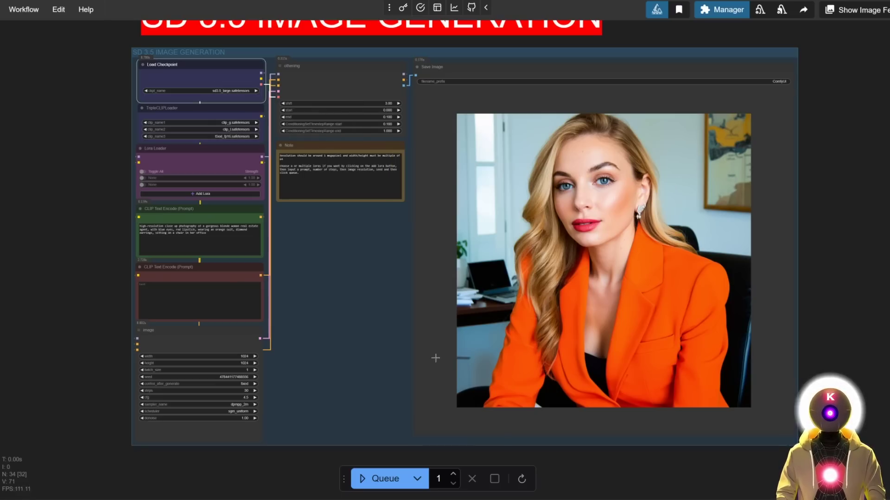
left_click(373, 480)
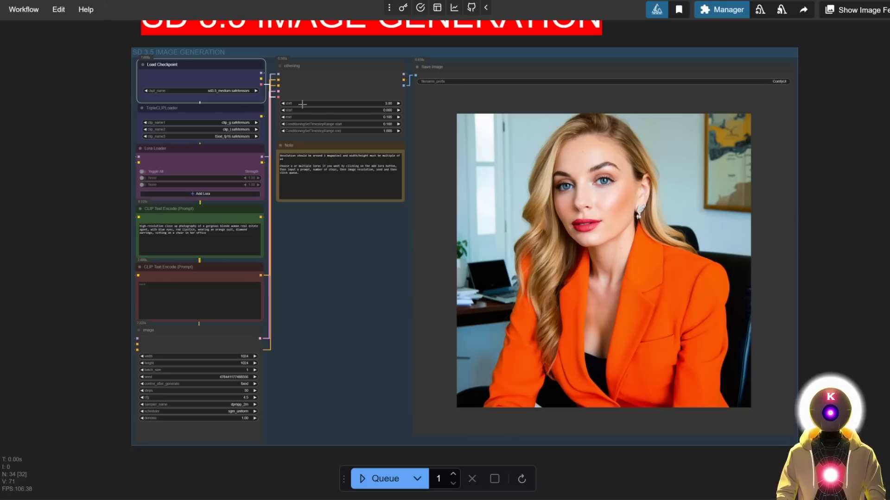
Switch the checkpoint back to sd3.5_medium.safetensors and focus the negative prompt.
left_click(225, 91)
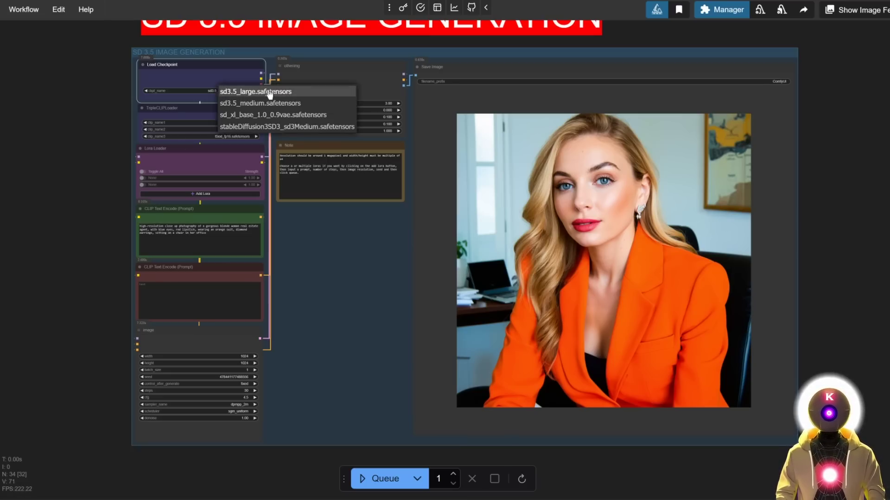
left_click(267, 103)
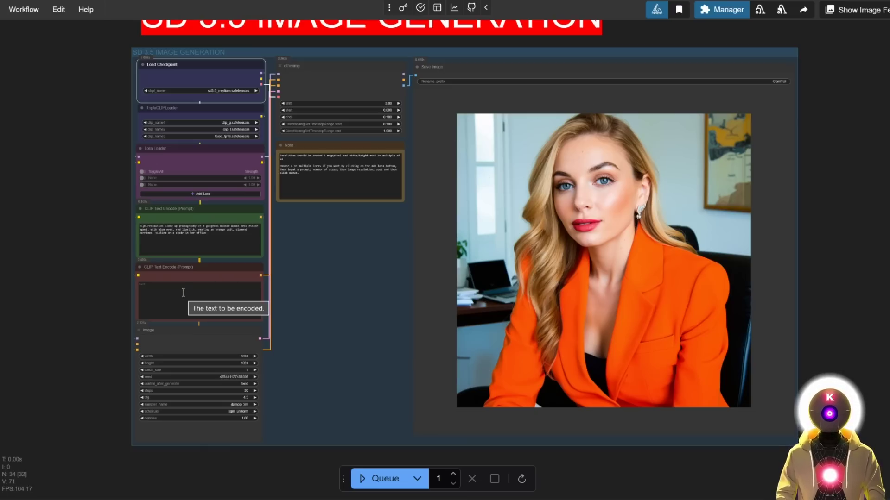
left_click(200, 292)
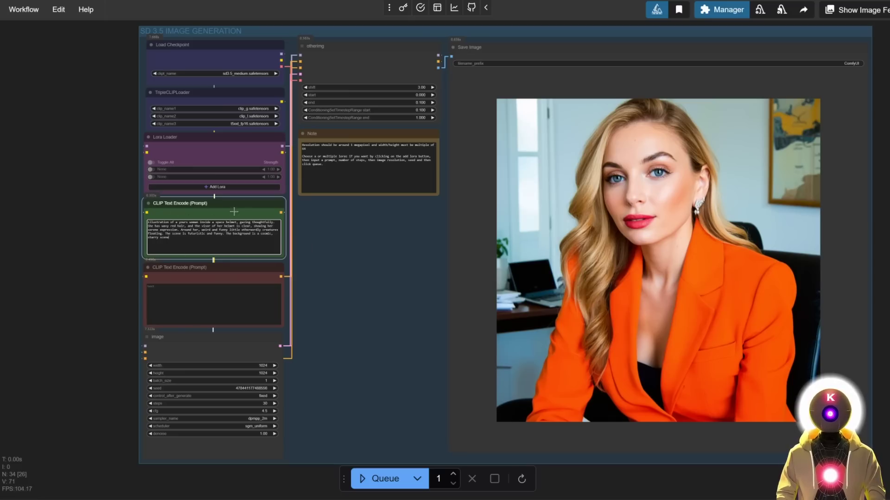
Queue the red-haired space-helmet astronaut prompt with Ctrl+Enter.
key("ctrl+Return")
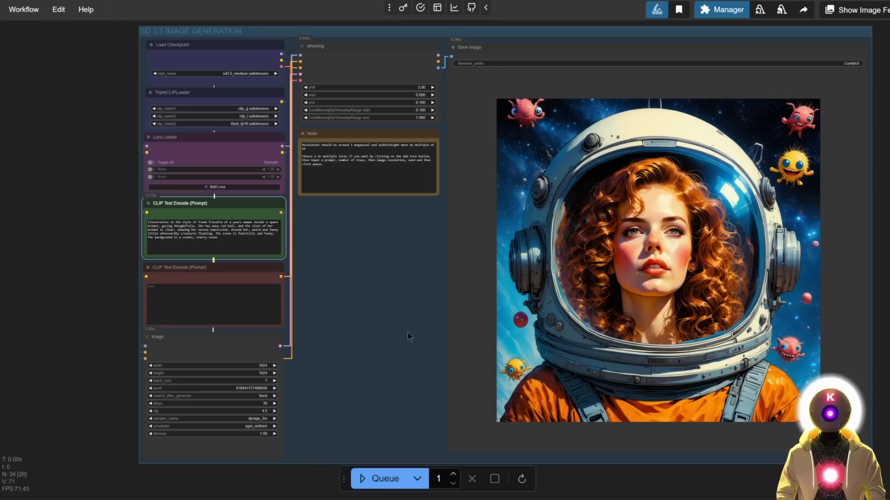
Set the image width to 1792 and render a wide astronaut image with SD 3.5 Medium.
left_click(214, 365)
type("1792")
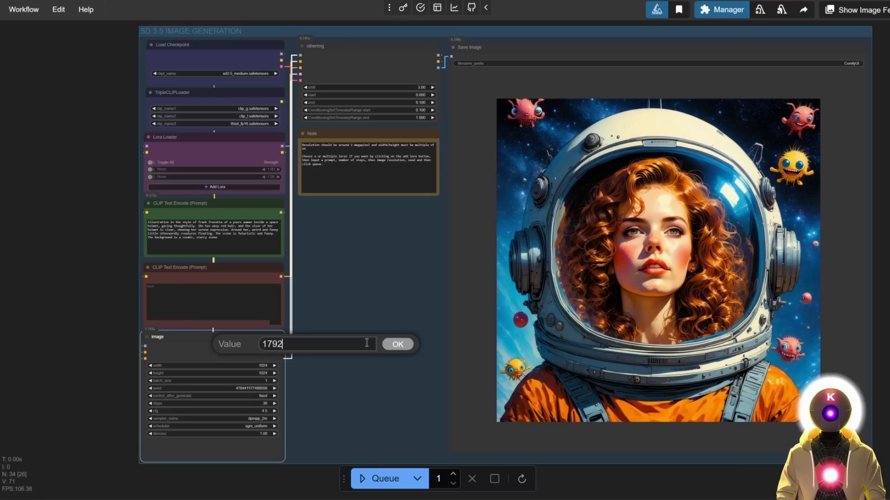
left_click(397, 344)
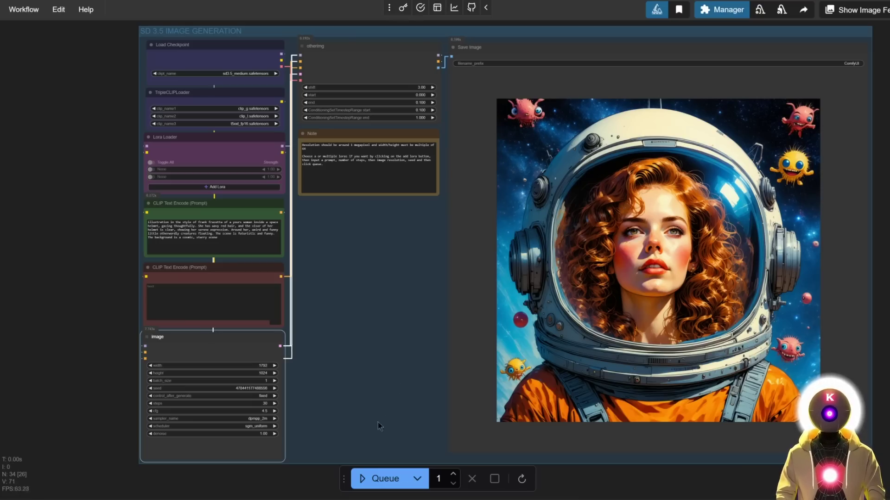
left_click(373, 478)
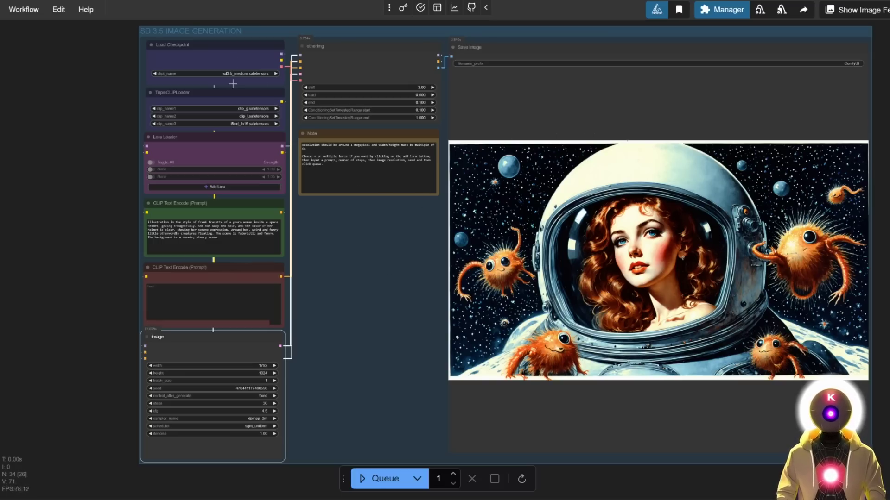
Render the wide astronaut with sd3.5_large.safetensors, then queue another run with a new seed.
left_click(243, 74)
left_click(252, 76)
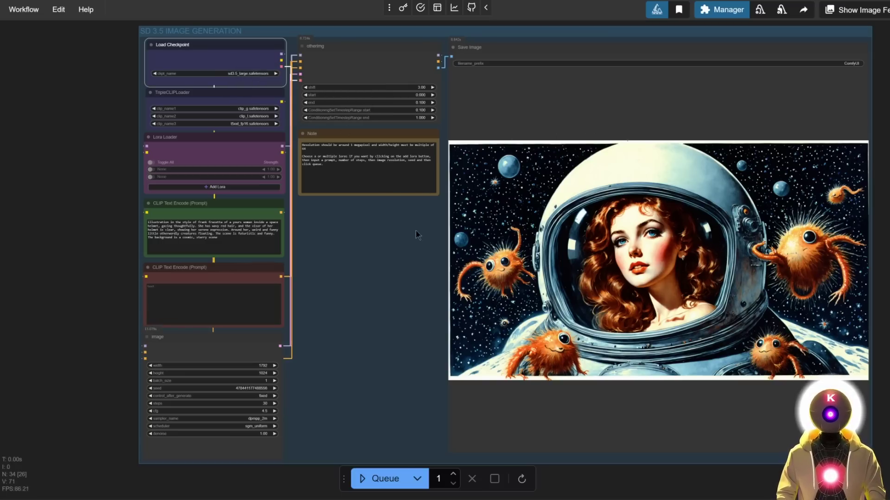
left_click(371, 481)
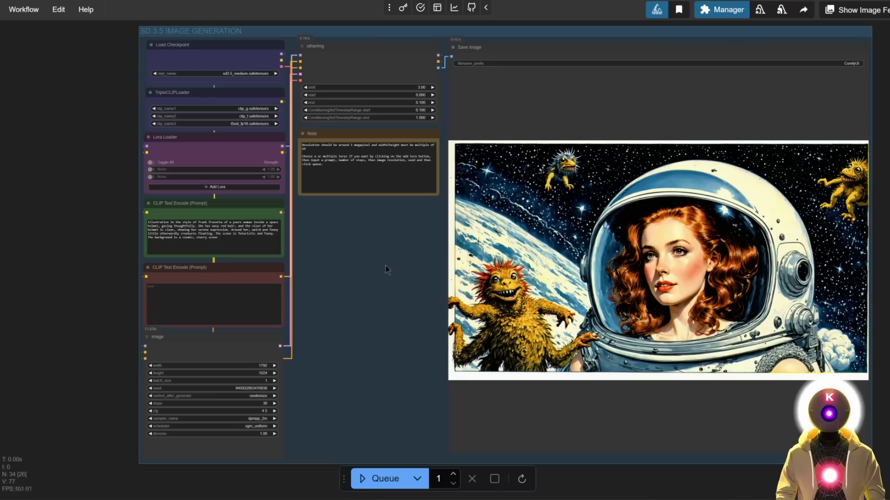
left_click(378, 478)
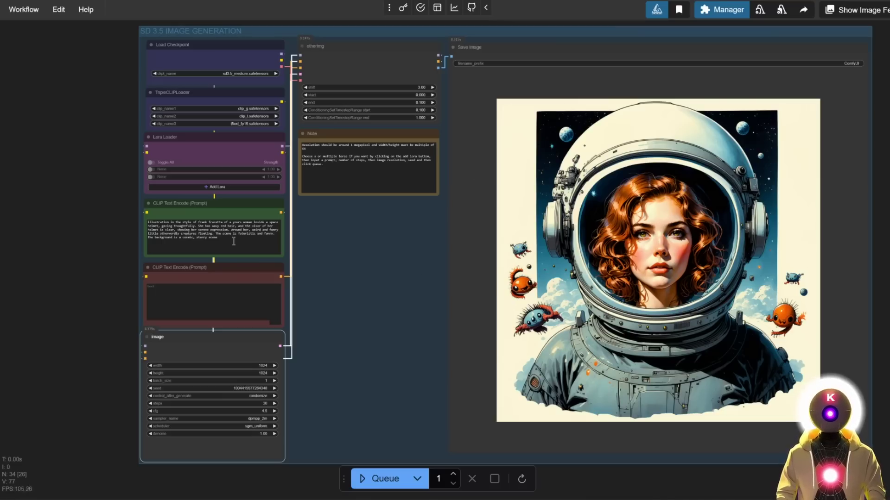
Copy the whole positive prompt, queue another render, and move to the SDXL workflow.
left_click(213, 232)
key("ctrl+a")
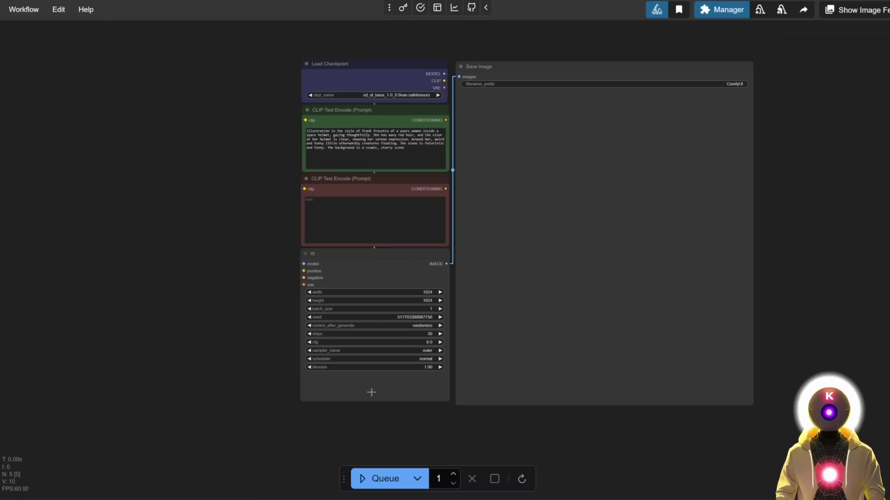
left_click(385, 477)
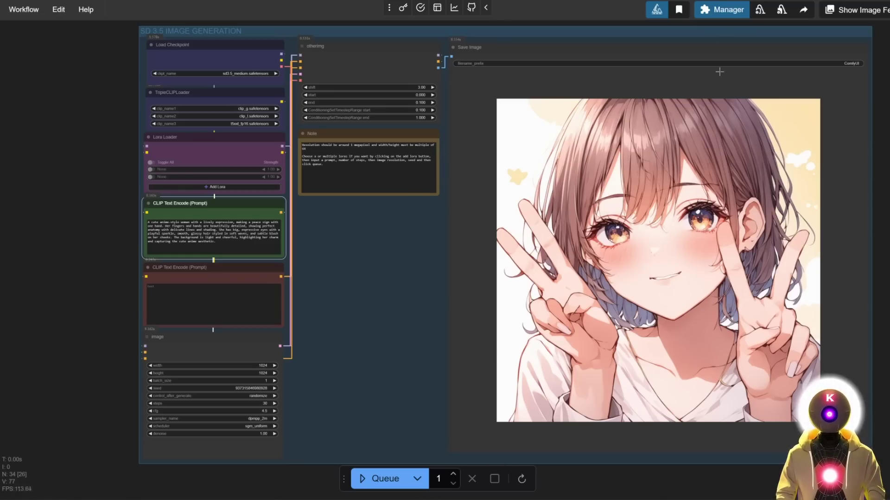
left_click(788, 1)
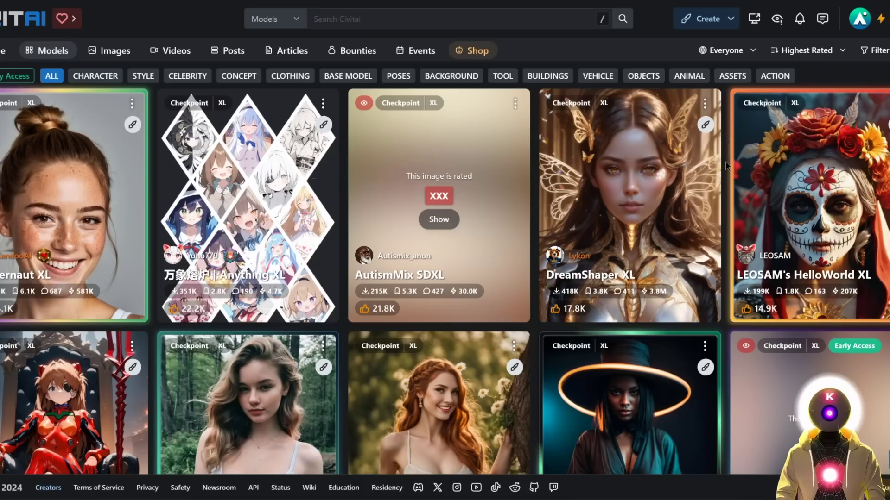
Scroll down the Civitai Models gallery to browse more XL checkpoints.
scroll(726, 166, "down", 6)
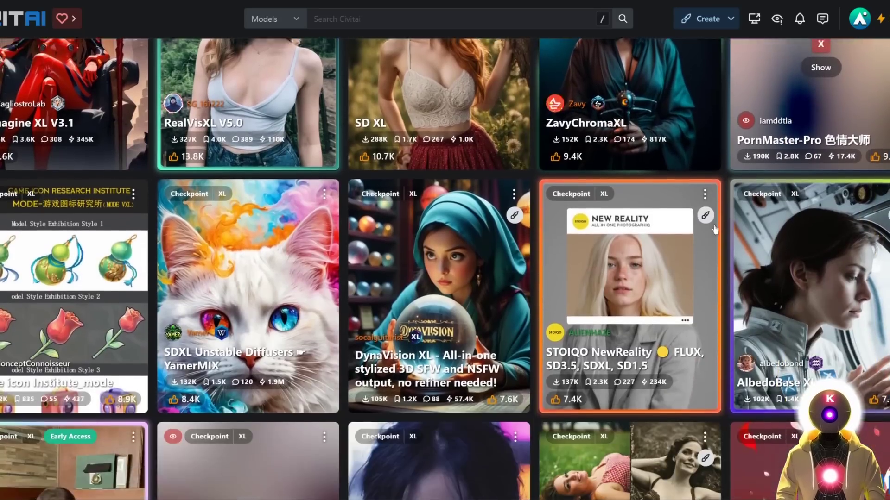
scroll(715, 229, "down", 9)
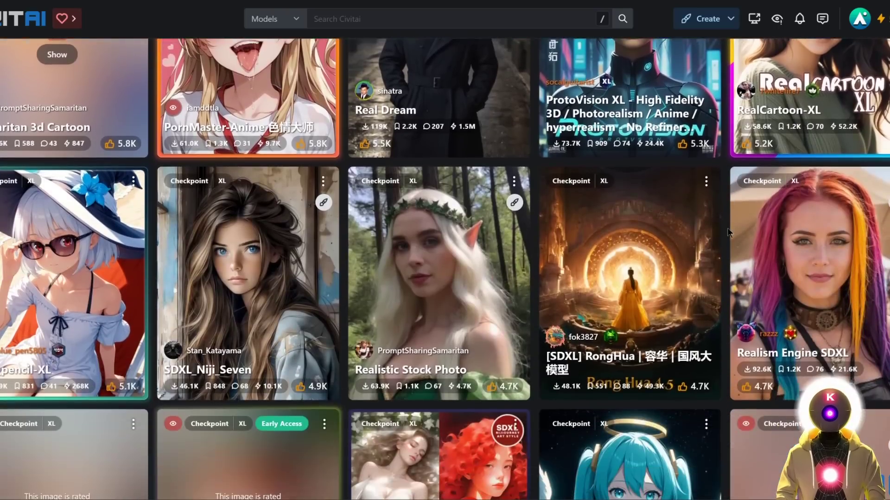
scroll(729, 232, "down", 5)
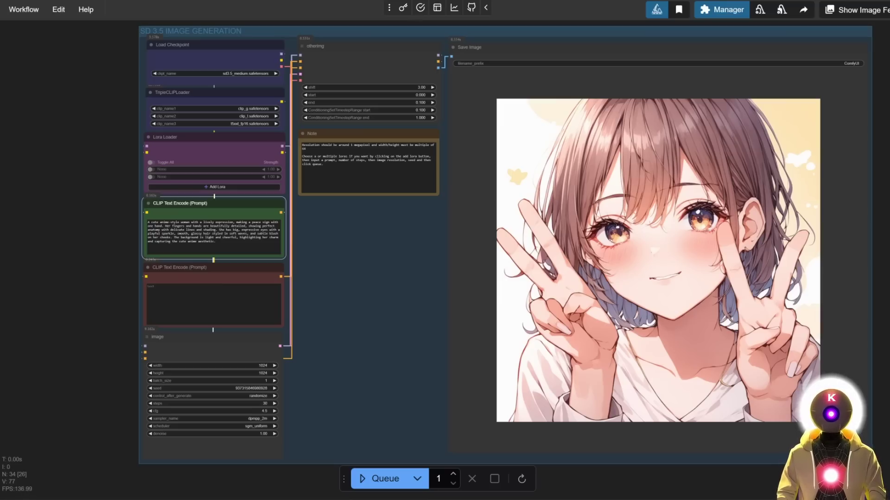
Replace the positive prompt with 'a photo of a woman laying in grass' and render it.
left_click(230, 246)
key("ctrl+a")
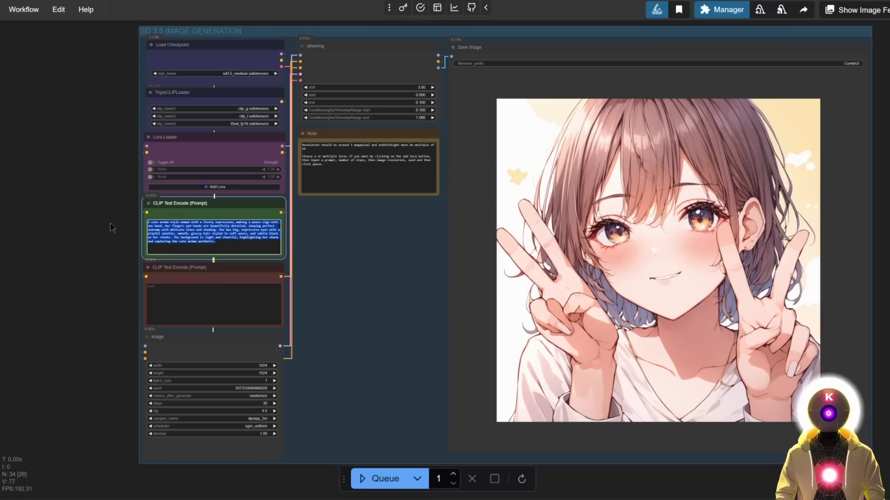
type("a photo of a woman laying in grass")
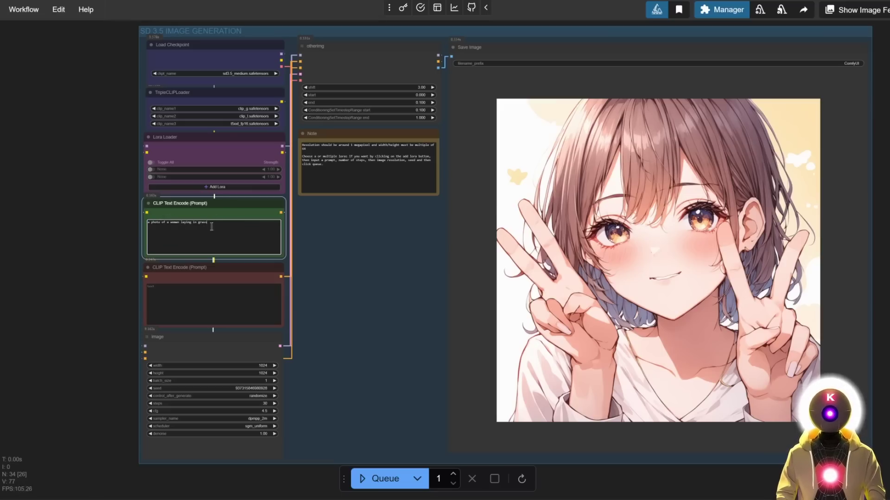
left_click(370, 478)
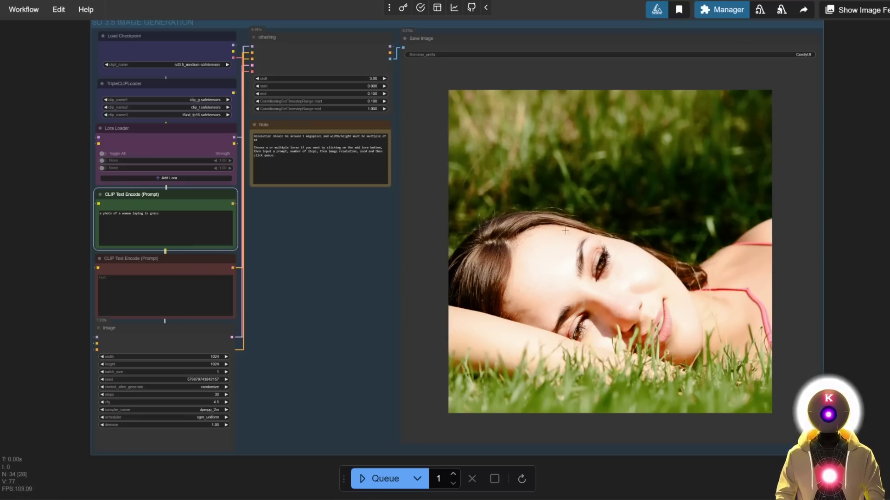
Set batch_size to 4 and generate four grass images.
left_click(212, 371)
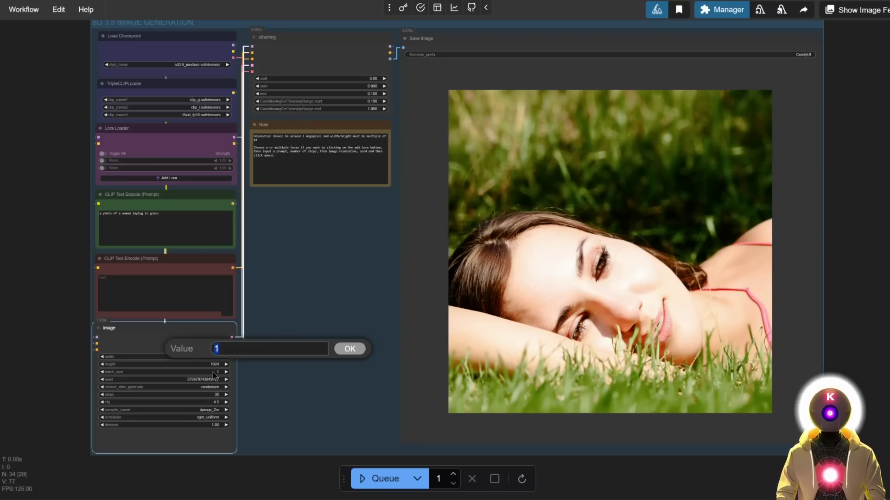
type("4")
left_click(351, 351)
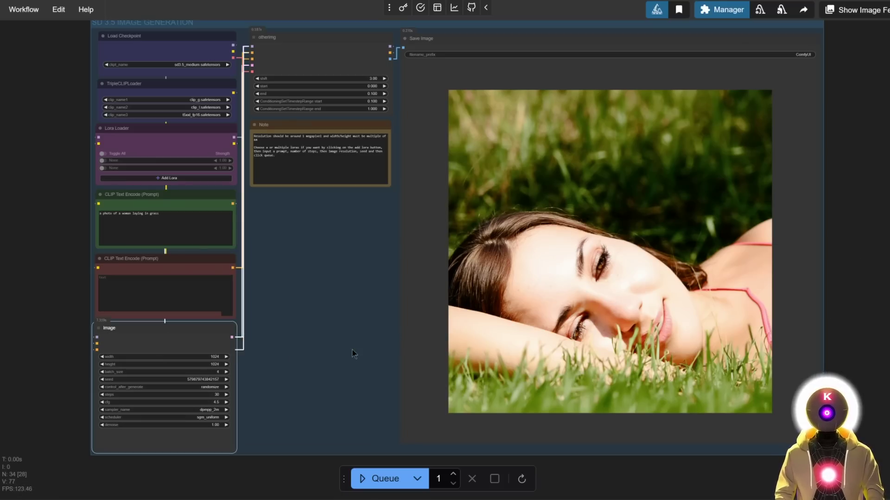
left_click(373, 480)
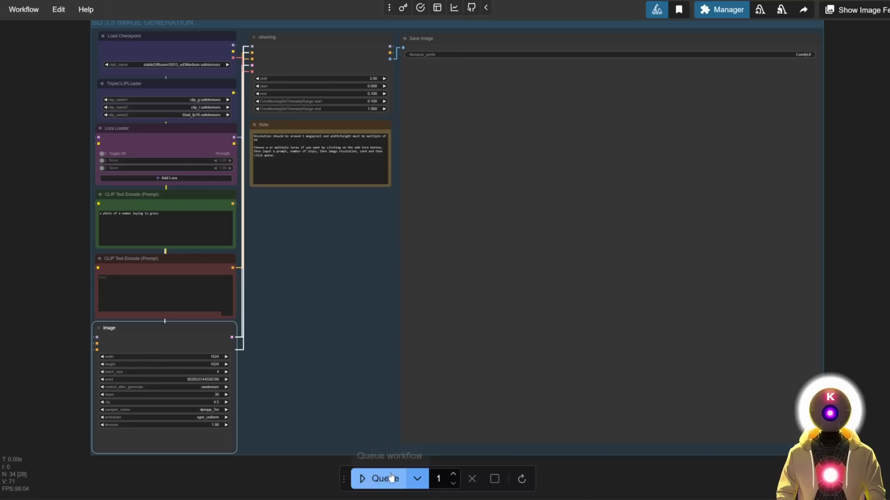
Queue another four-image batch of the woman lying in grass.
left_click(391, 477)
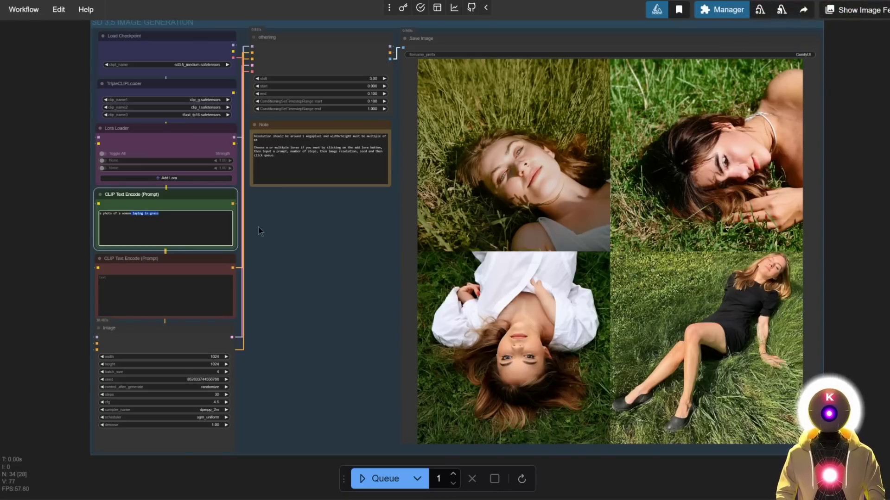
Paste the 'doing yoga in a busy parc, dynamic pose' wording and queue four images.
type("doing yoga in a busy parc, dynamic pose")
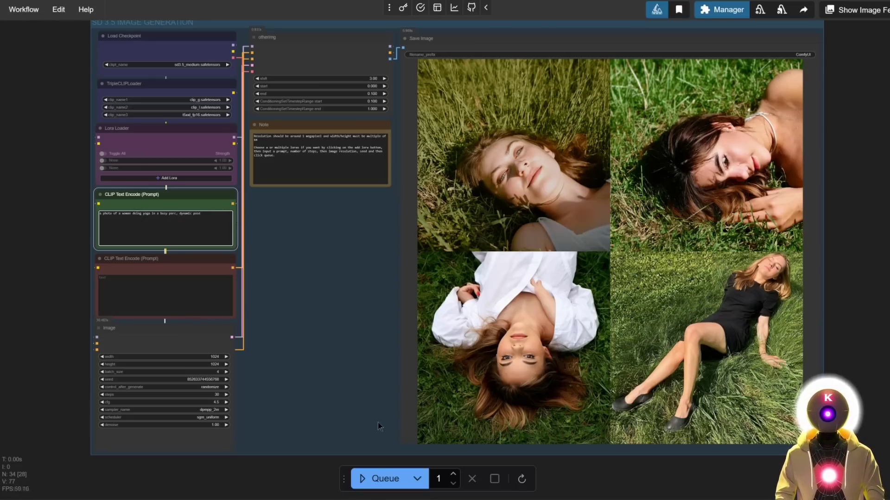
key("ctrl+Return")
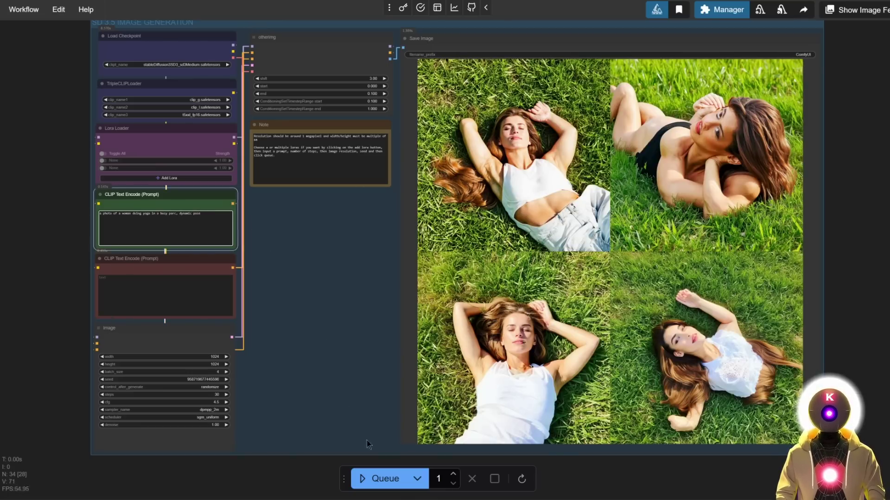
Render a four-image yoga-in-the-park batch with SD3 Medium, then queue a second batch.
left_click(379, 478)
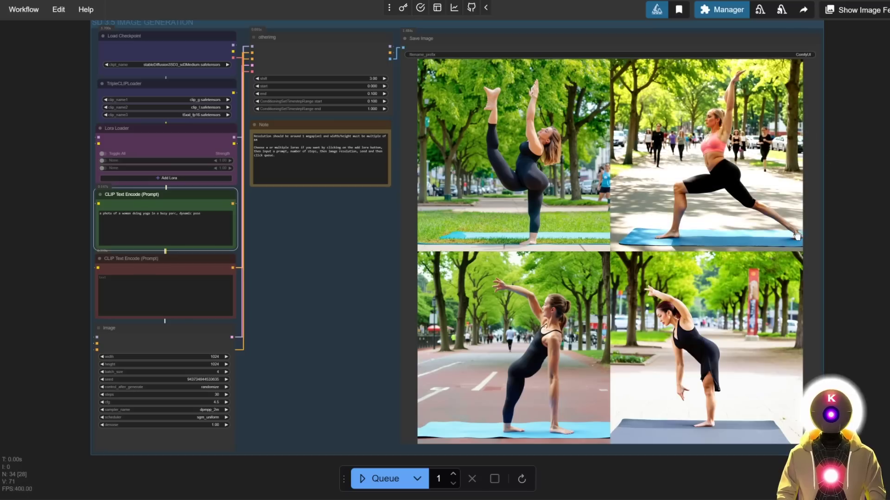
key("ctrl+Return")
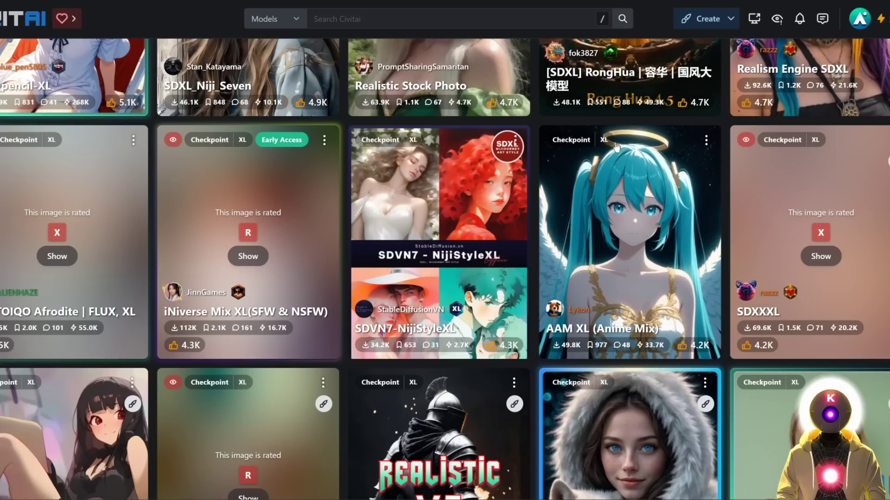
Scroll down through the Civitai XL checkpoint models grid.
scroll(616, 148, "down", 15)
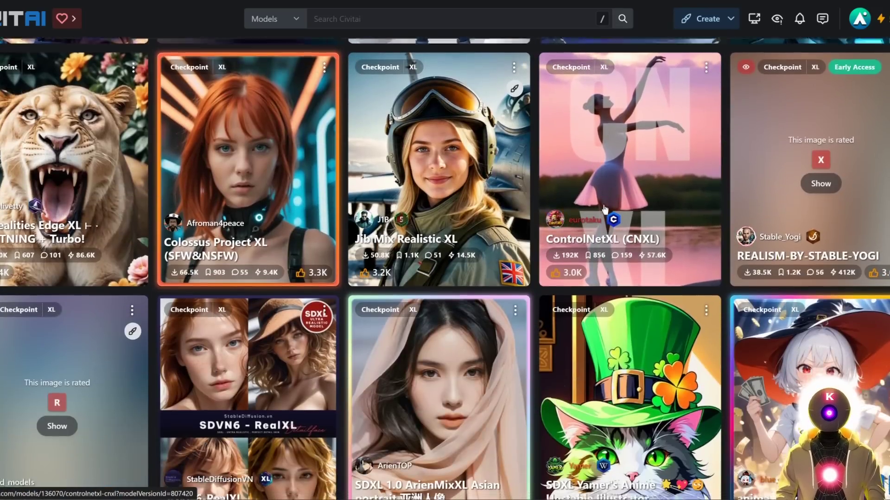
scroll(602, 203, "down", 5)
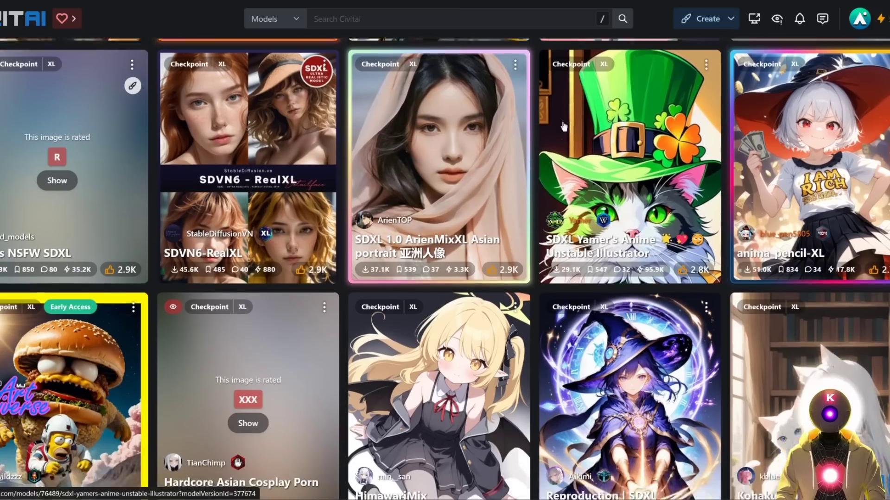
scroll(563, 126, "down", 5)
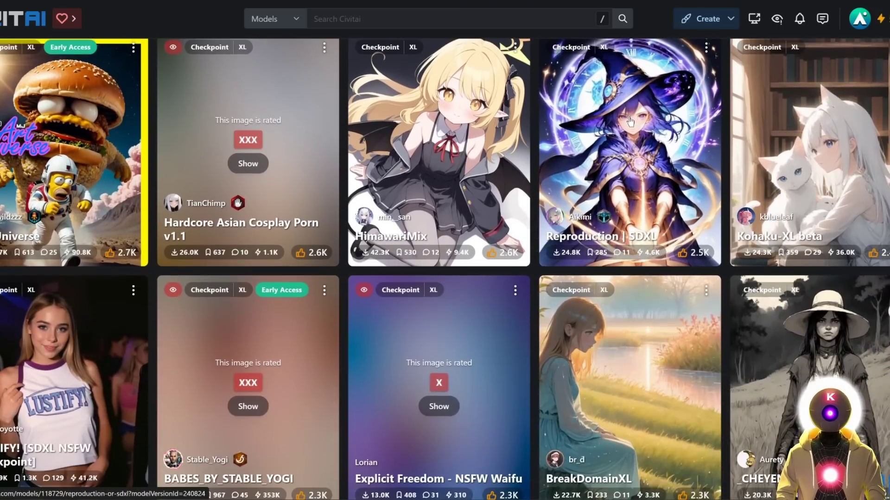
scroll(630, 122, "down", 11)
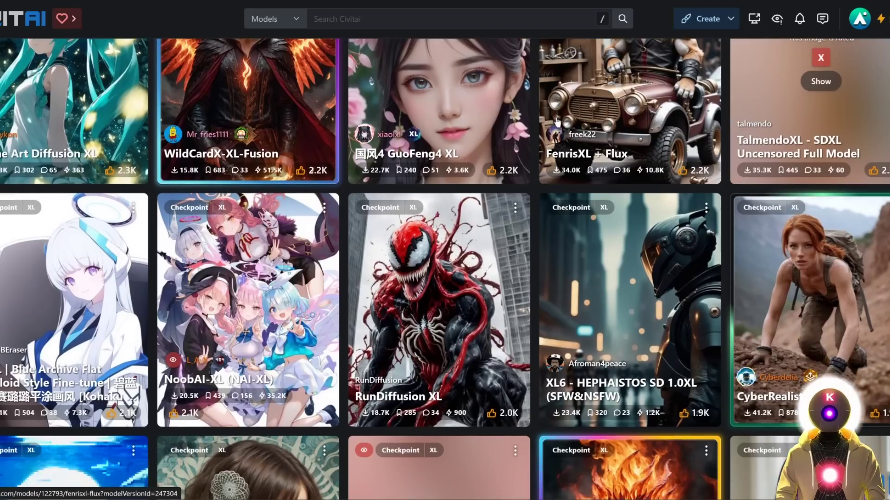
scroll(551, 125, "down", 7)
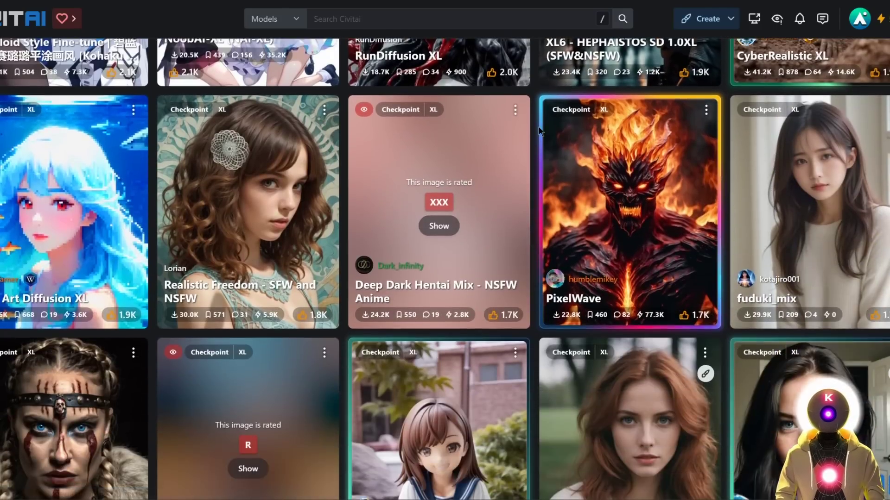
scroll(537, 134, "down", 2)
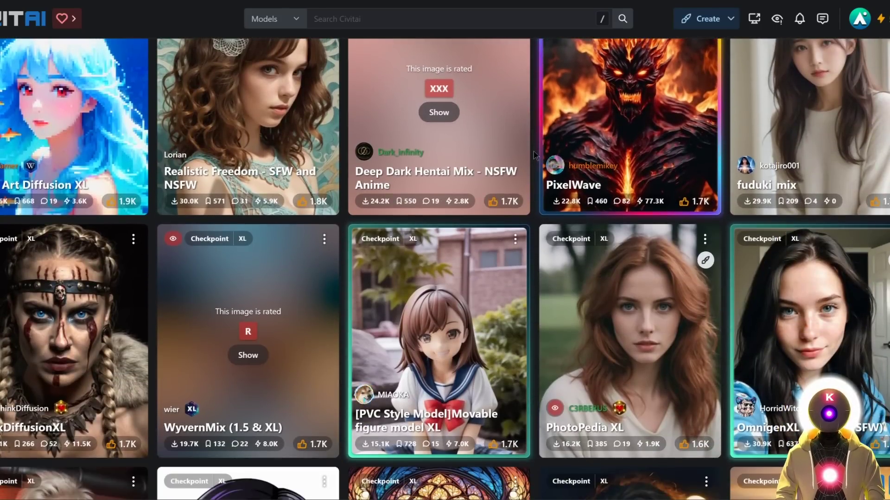
scroll(534, 157, "down", 7)
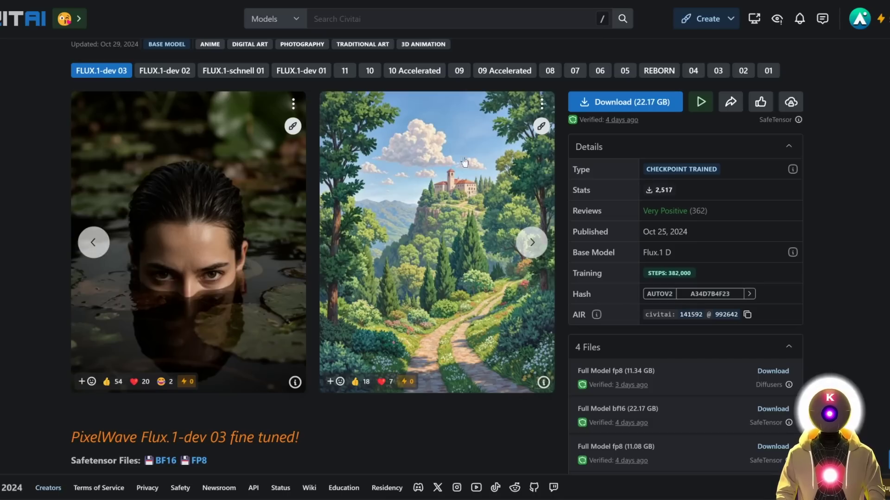
Cycle through the PixelWave Flux.1-dev 03 example image carousel until it wraps toward the start.
left_click(531, 243)
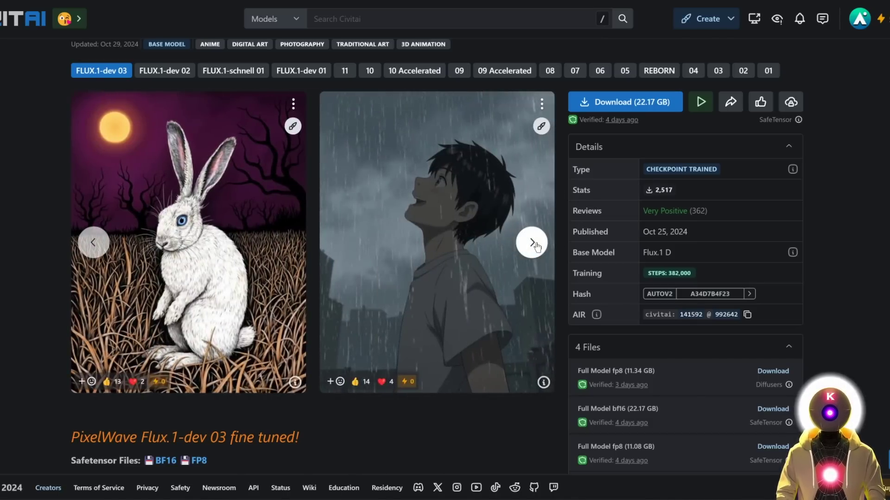
left_click(536, 246)
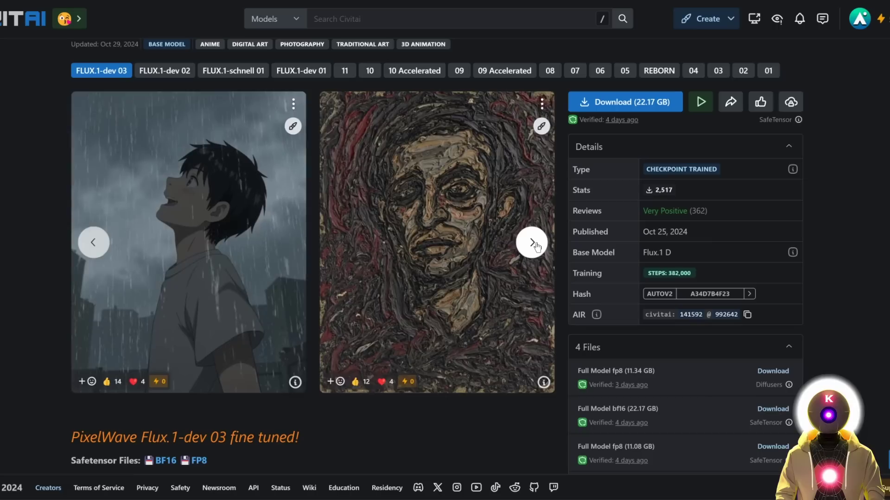
left_click(536, 246)
left_click(536, 246)
left_click(536, 246)
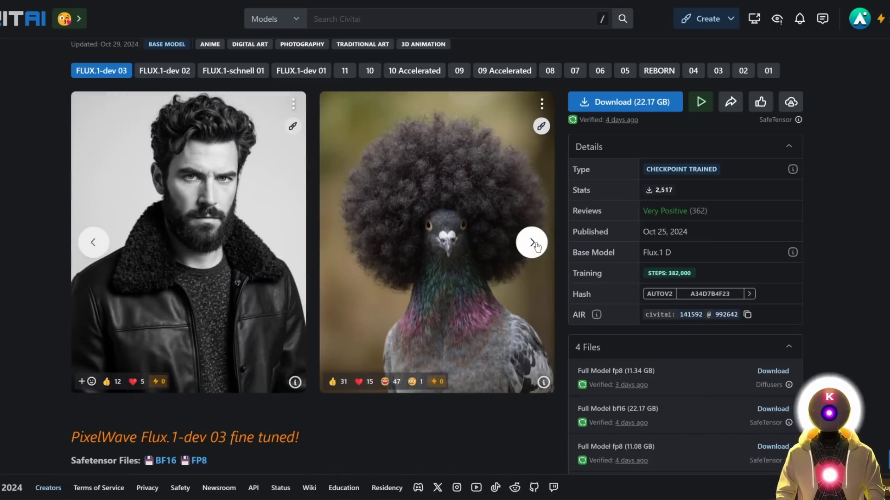
left_click(531, 243)
left_click(531, 242)
left_click(532, 242)
left_click(531, 242)
left_click(535, 245)
left_click(535, 244)
left_click(535, 244)
left_click(533, 242)
left_click(532, 242)
left_click(532, 242)
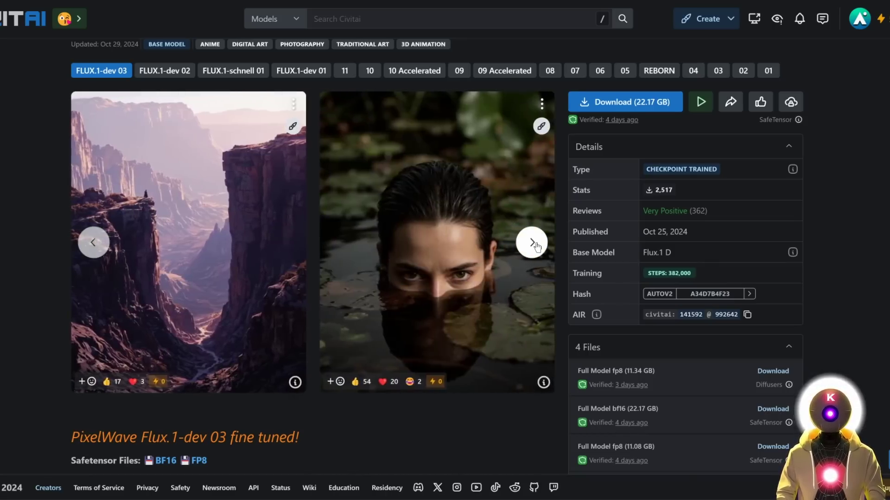